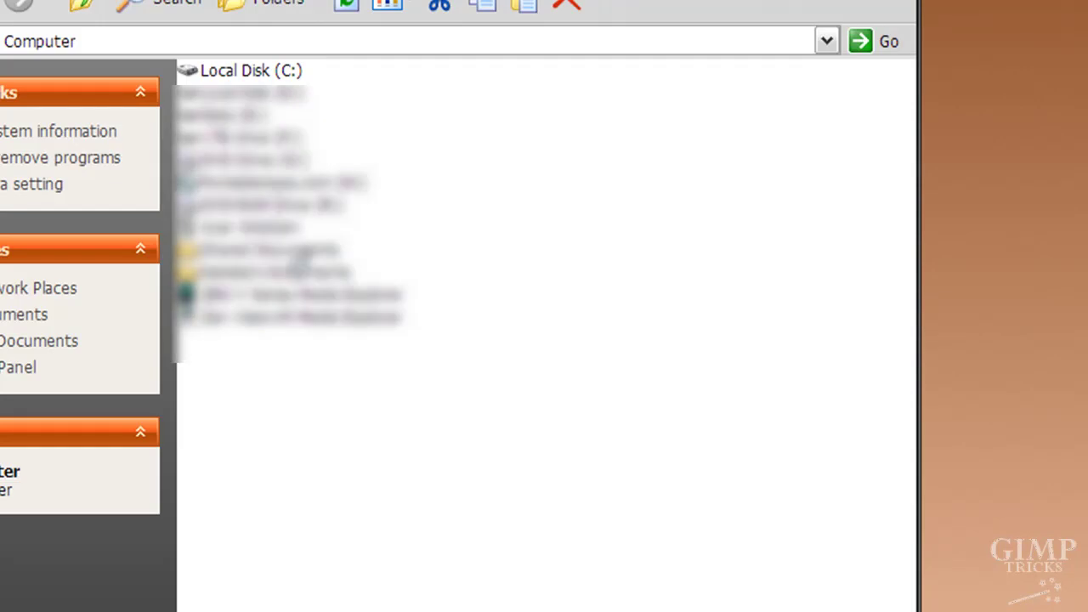
Browse to C:\Program Files\GIMP-2.0\share\locale to list language folders such as de, fr, nl.
double_click(242, 75)
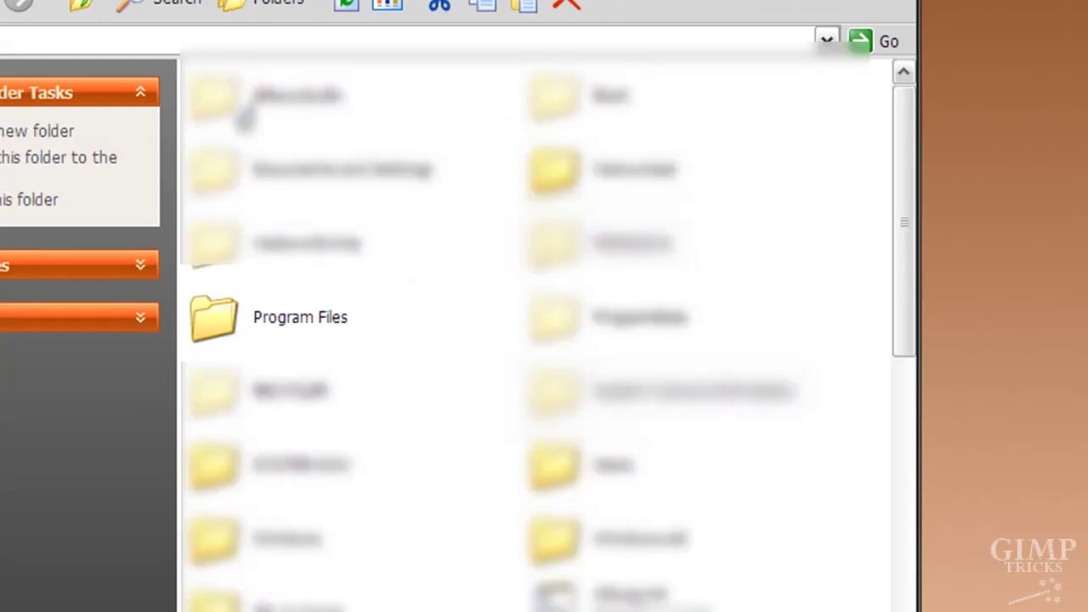
double_click(205, 334)
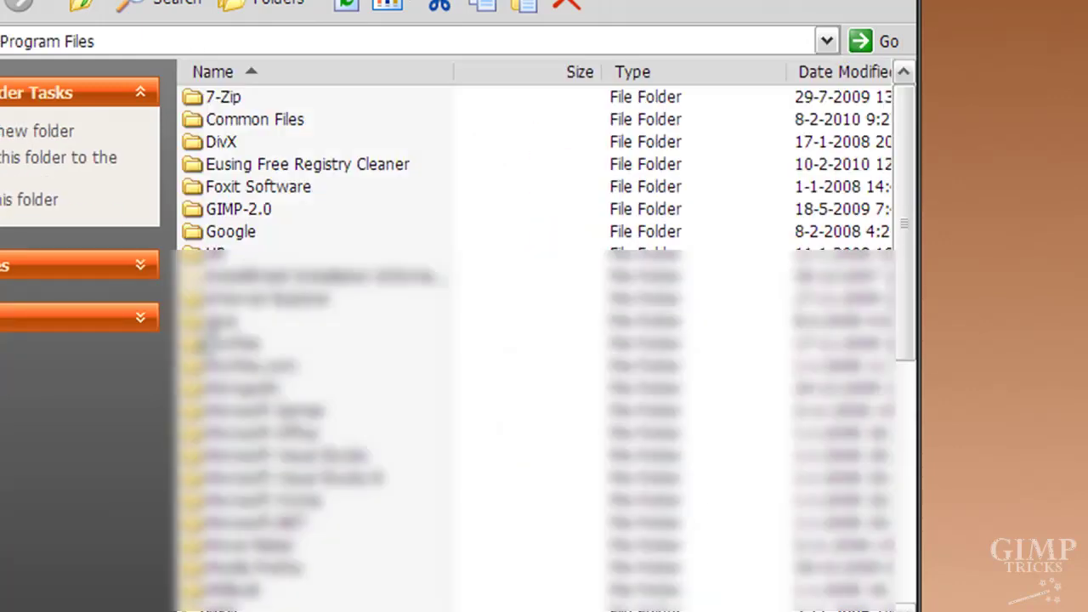
double_click(214, 213)
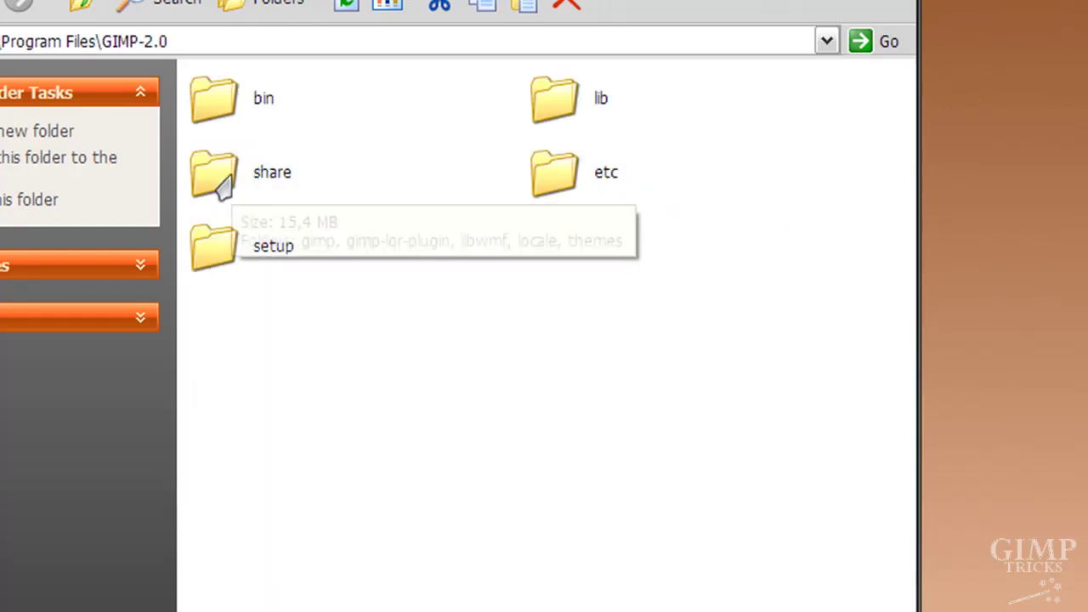
click(223, 189)
double_click(223, 189)
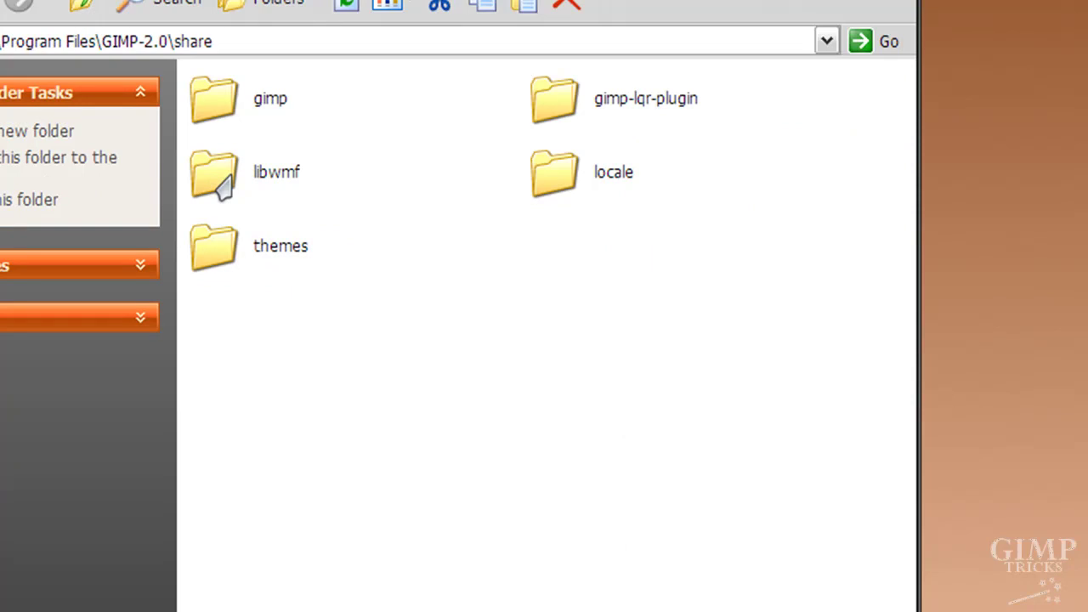
mouse_move(595, 180)
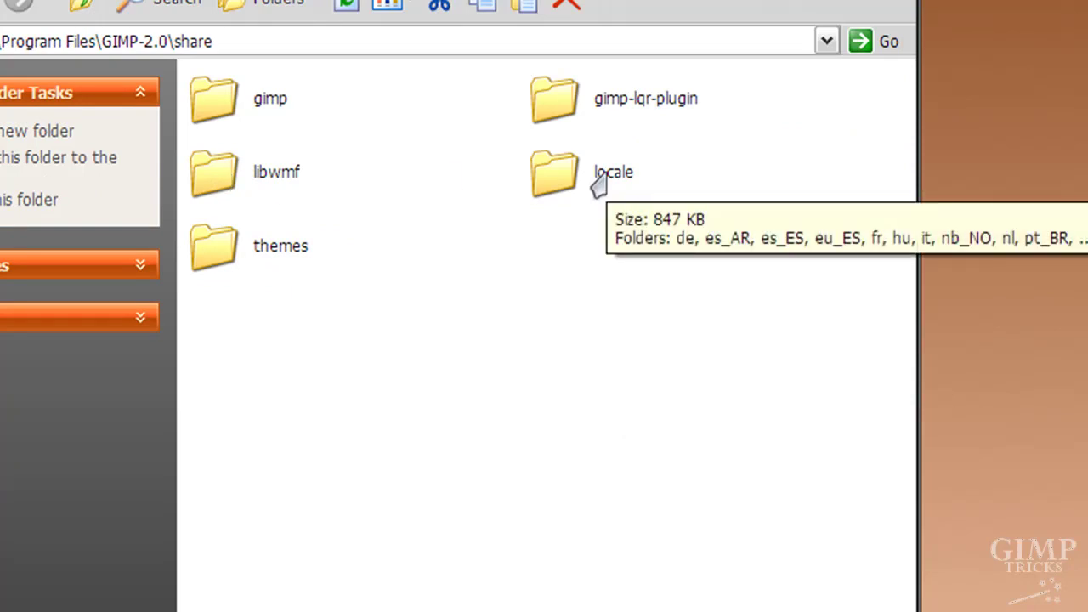
double_click(598, 180)
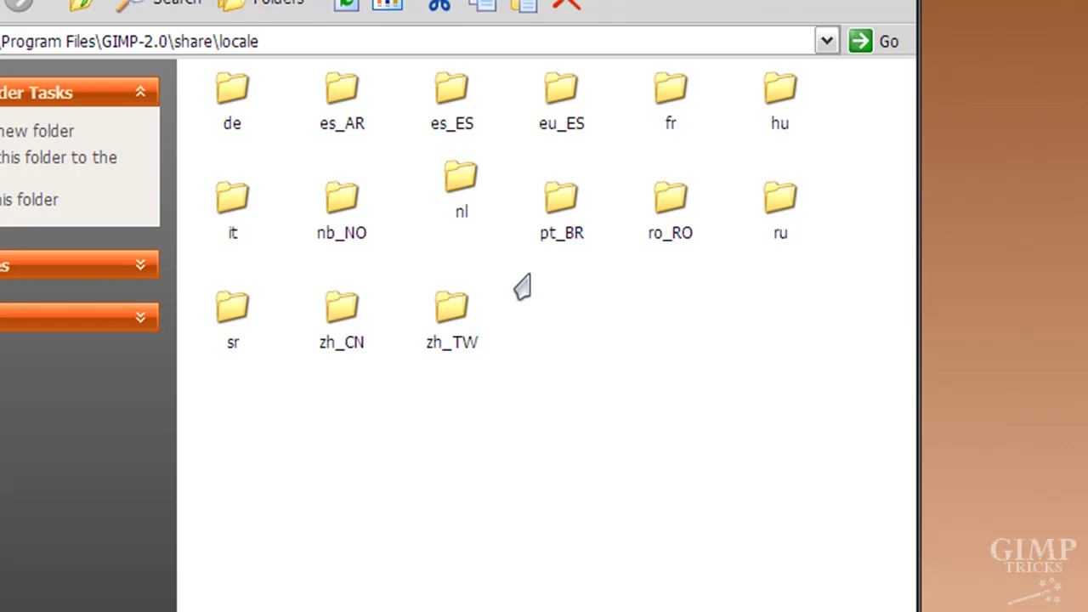
Move the nl language folder out of locale onto the desktop.
drag(455, 191, 459, 223)
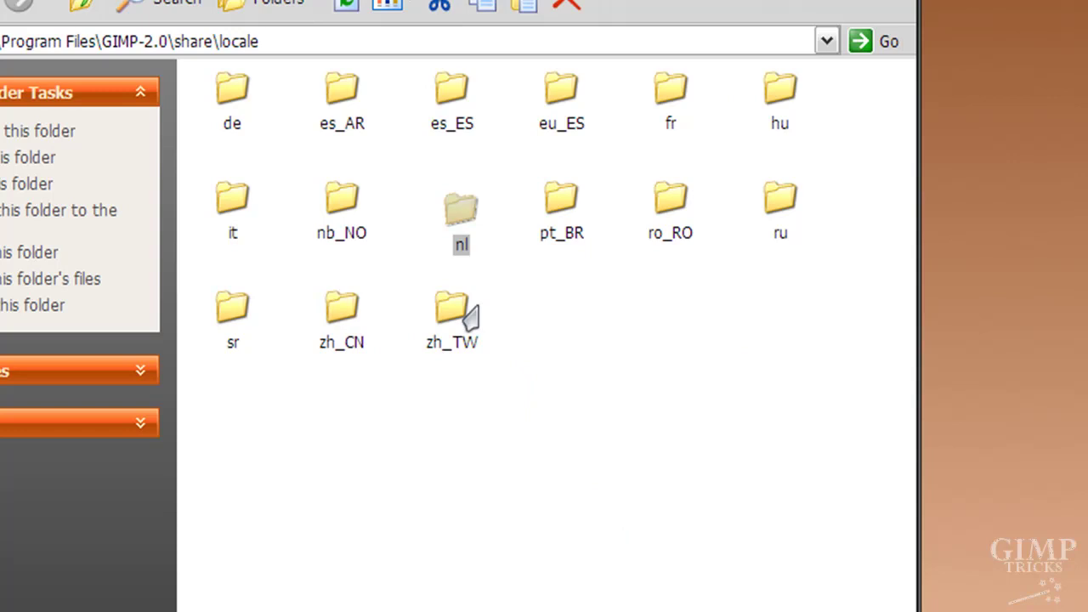
click(466, 276)
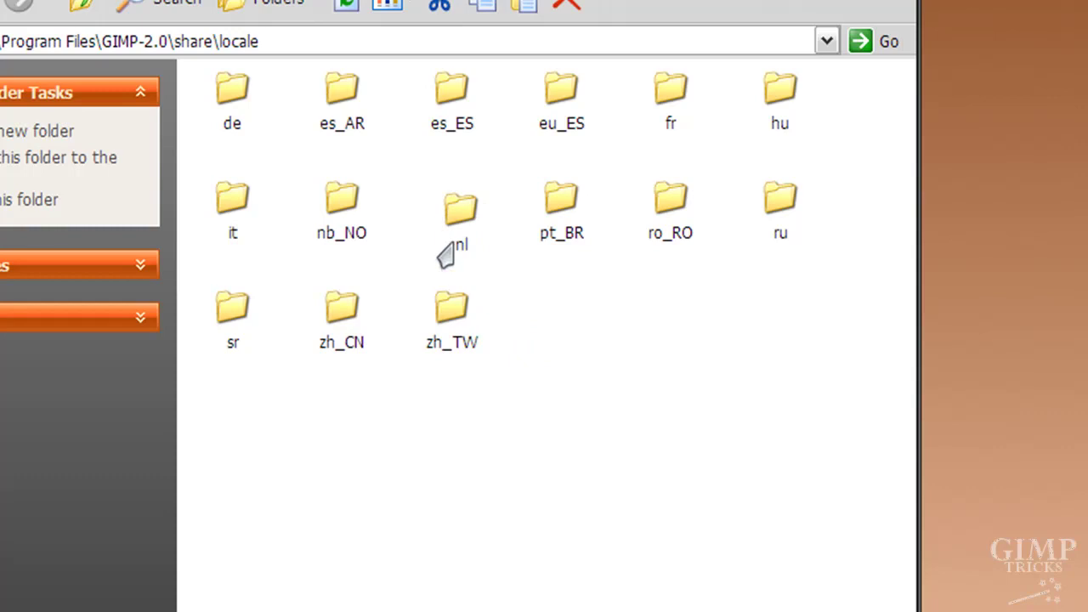
drag(449, 218, 1000, 0)
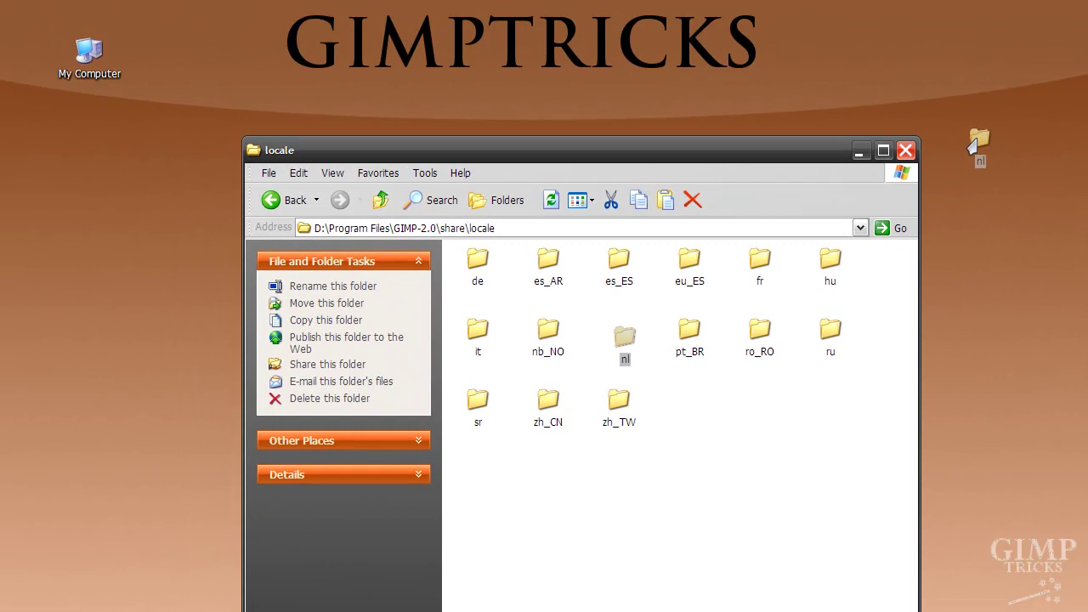
drag(973, 146, 971, 143)
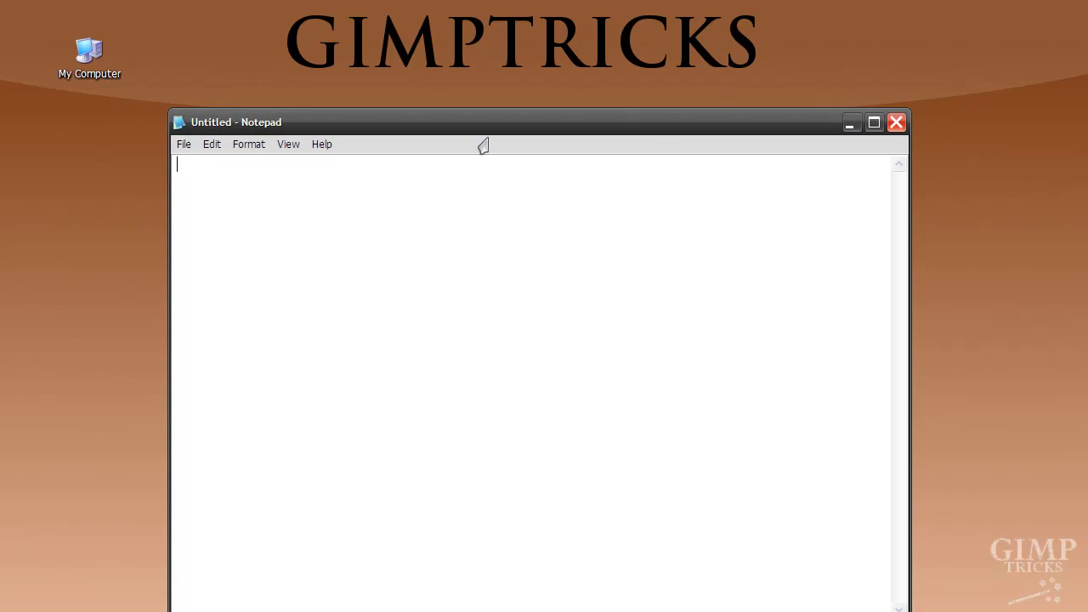
Paste the script 'set lang=en', 'cd c:\Program Files\GIMP-2.0\bin', 'GIMP-2.6.exe' and check the en code.
right_click(247, 188)
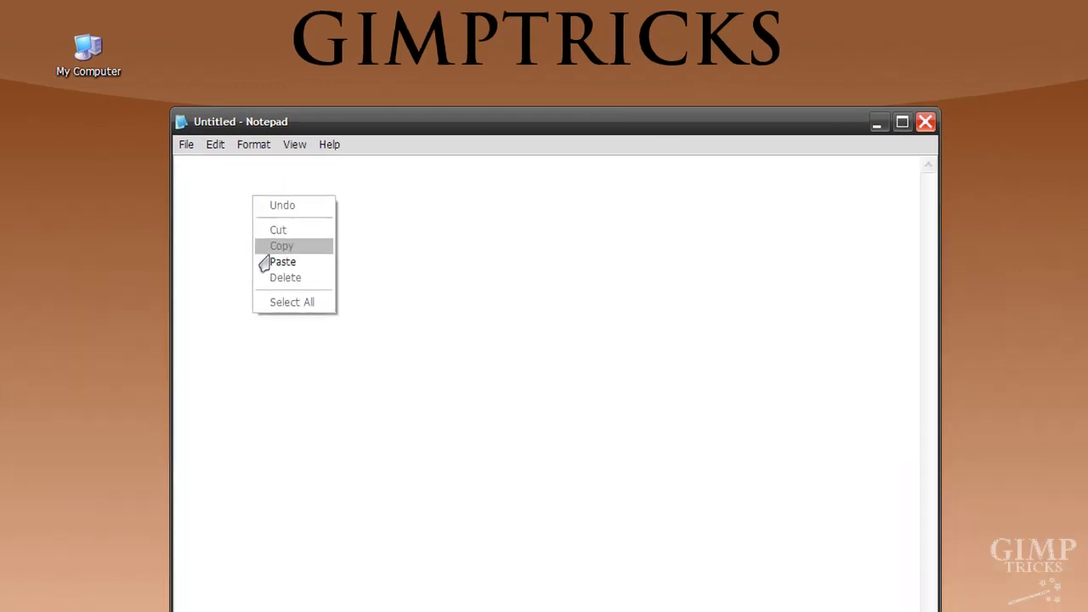
click(281, 262)
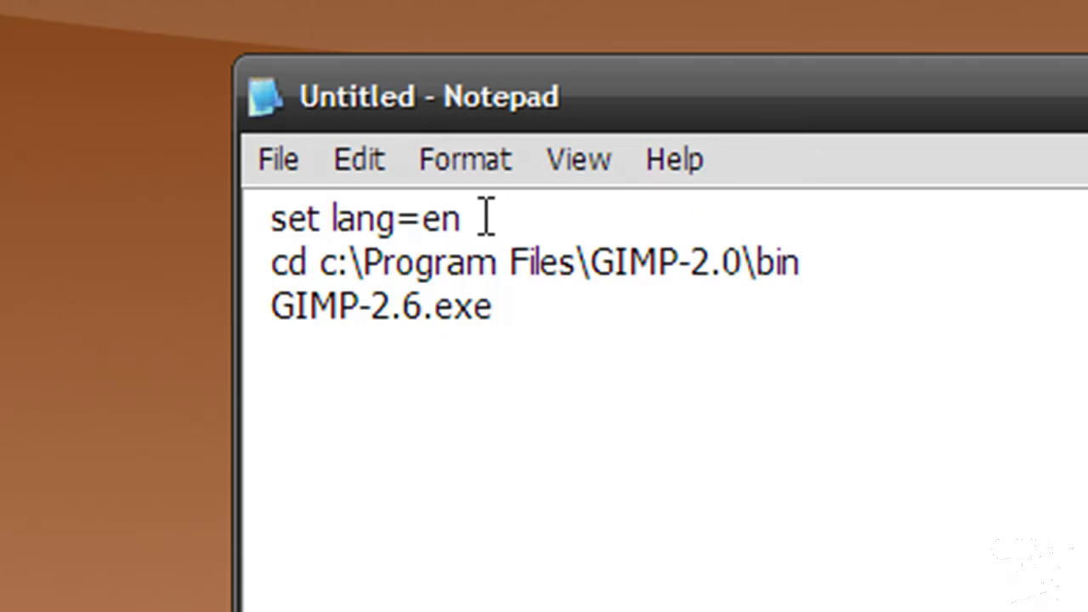
drag(467, 216, 430, 211)
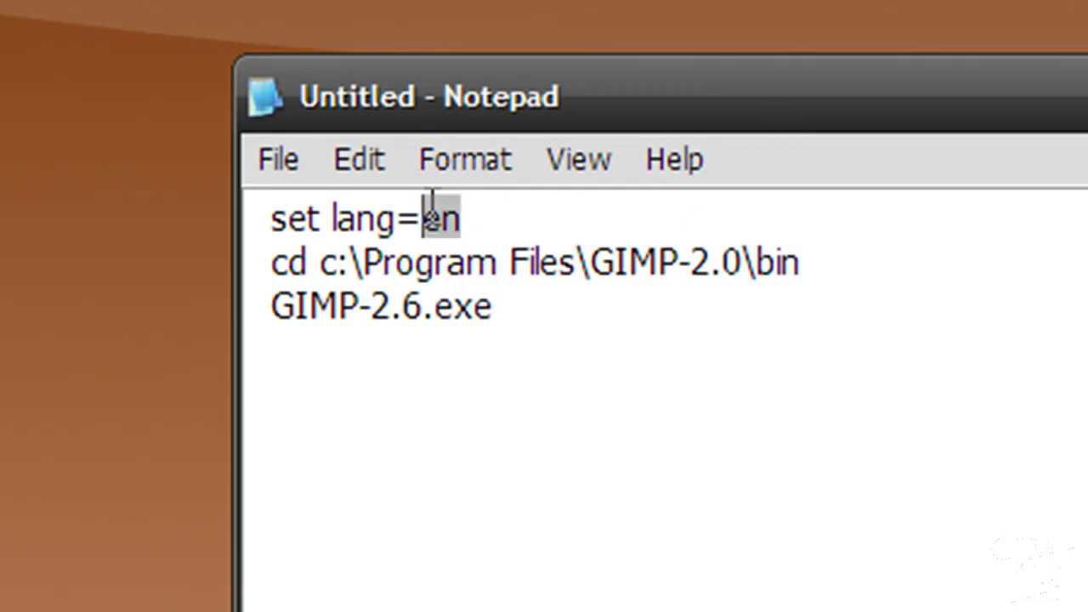
click(507, 224)
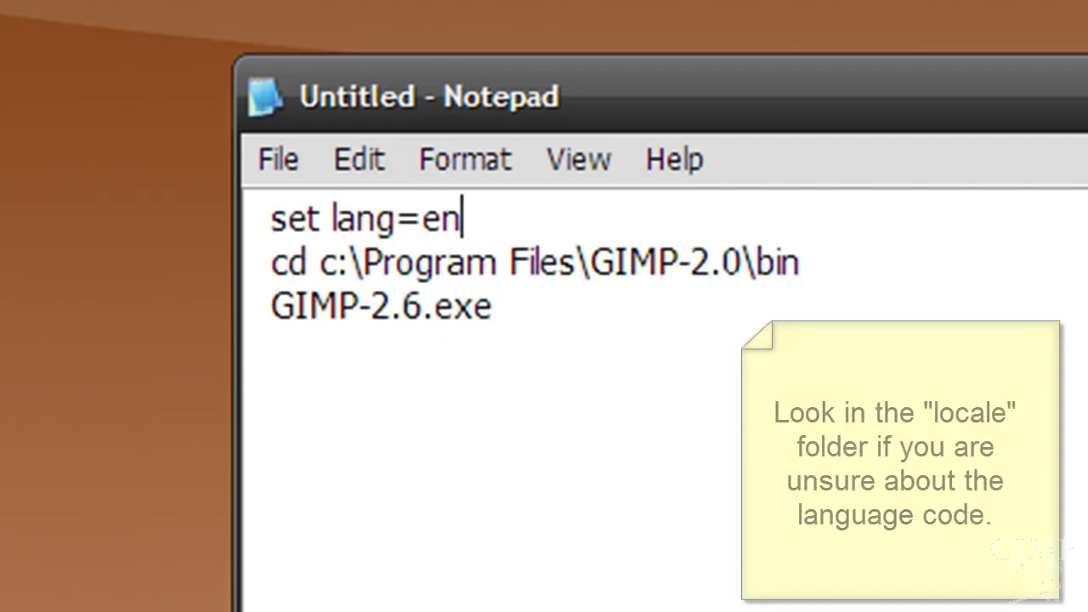
key(Left)
key(Left)
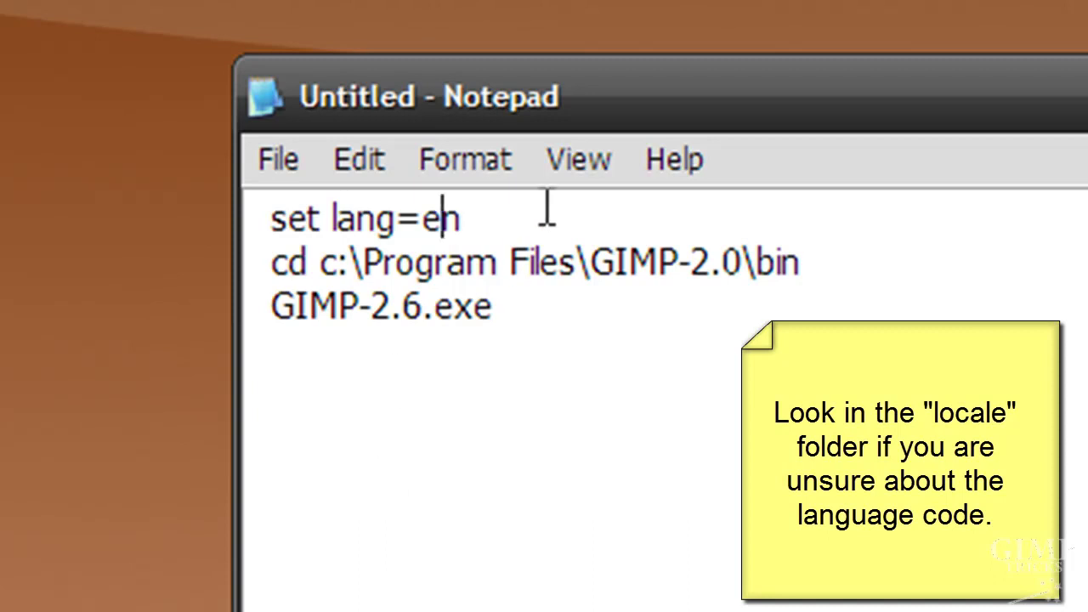
key(Down)
key(Home)
click(538, 220)
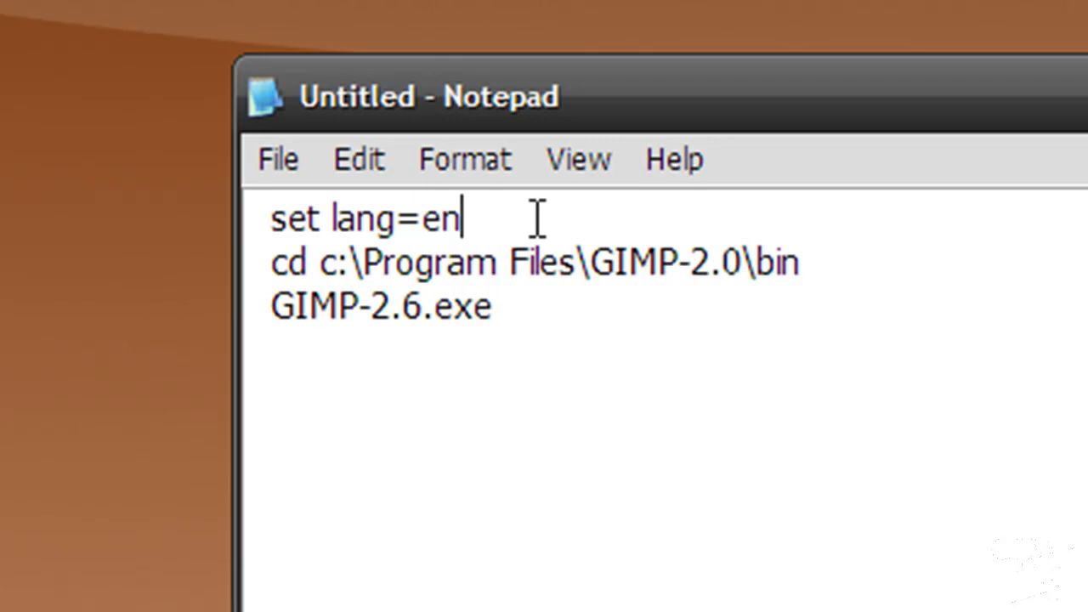
click(272, 383)
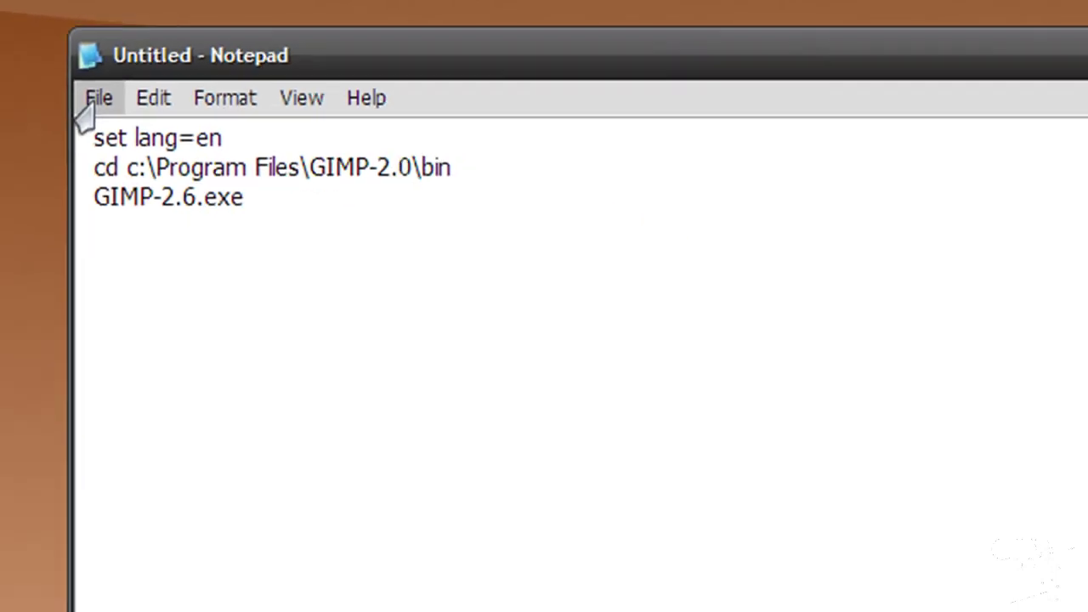
Save the script under the new name 'GIMP English.bat'.
click(278, 159)
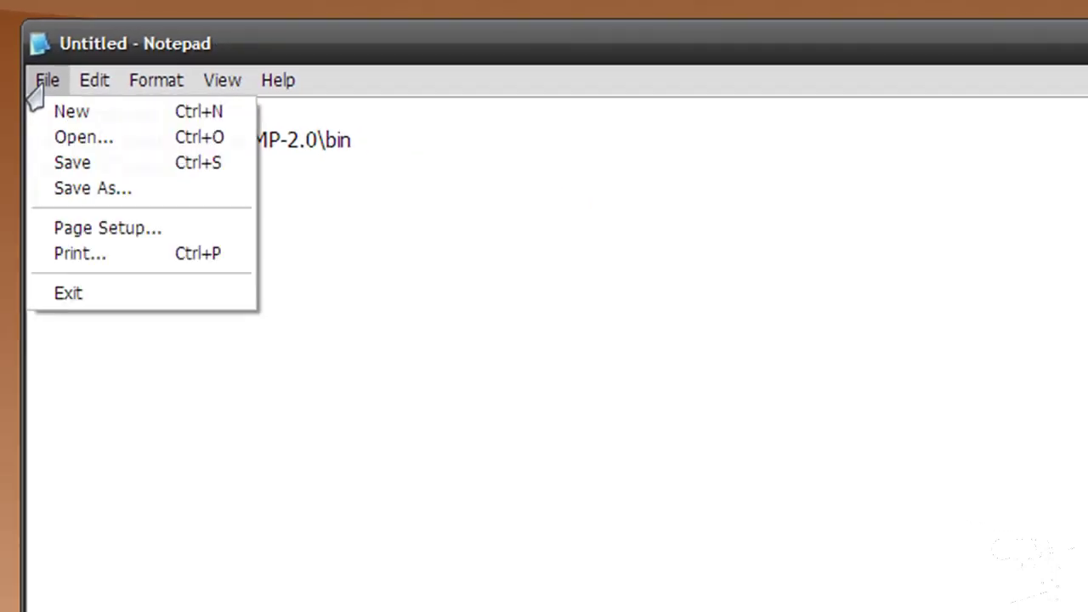
click(64, 191)
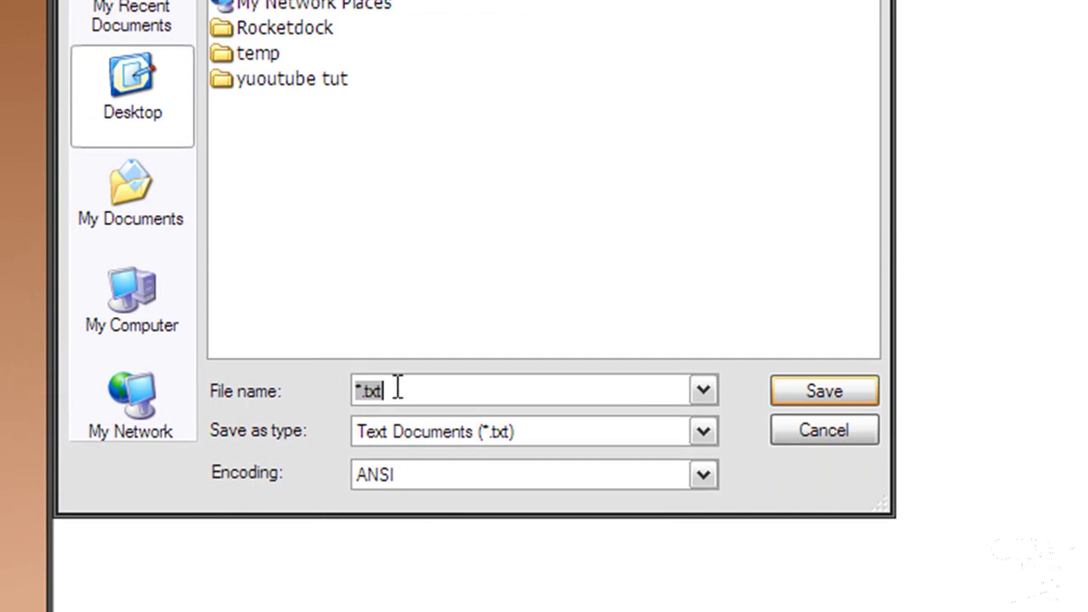
text(GIM)
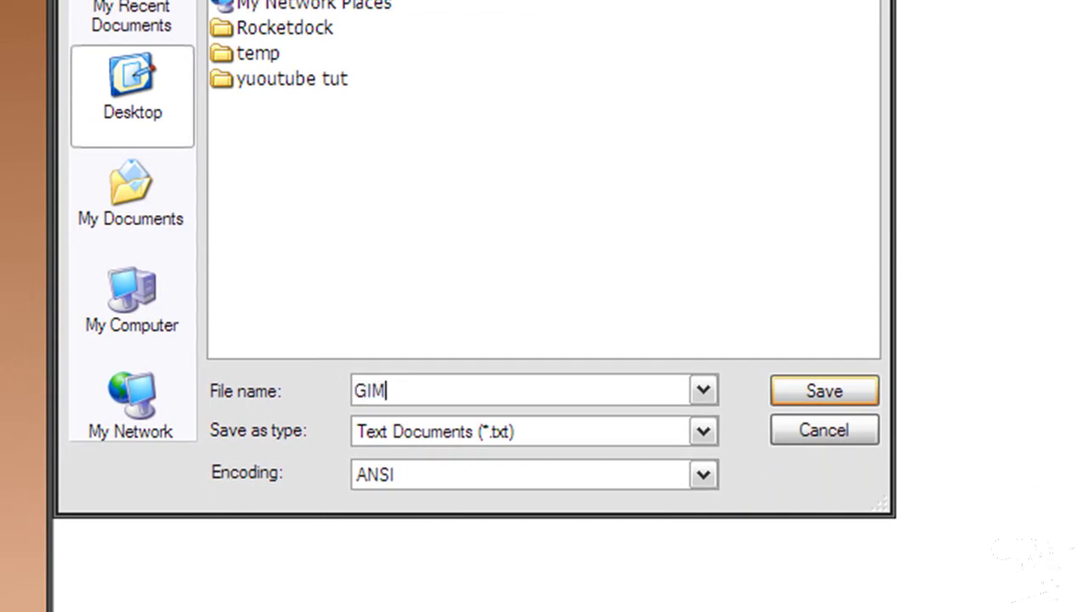
text(P Englis)
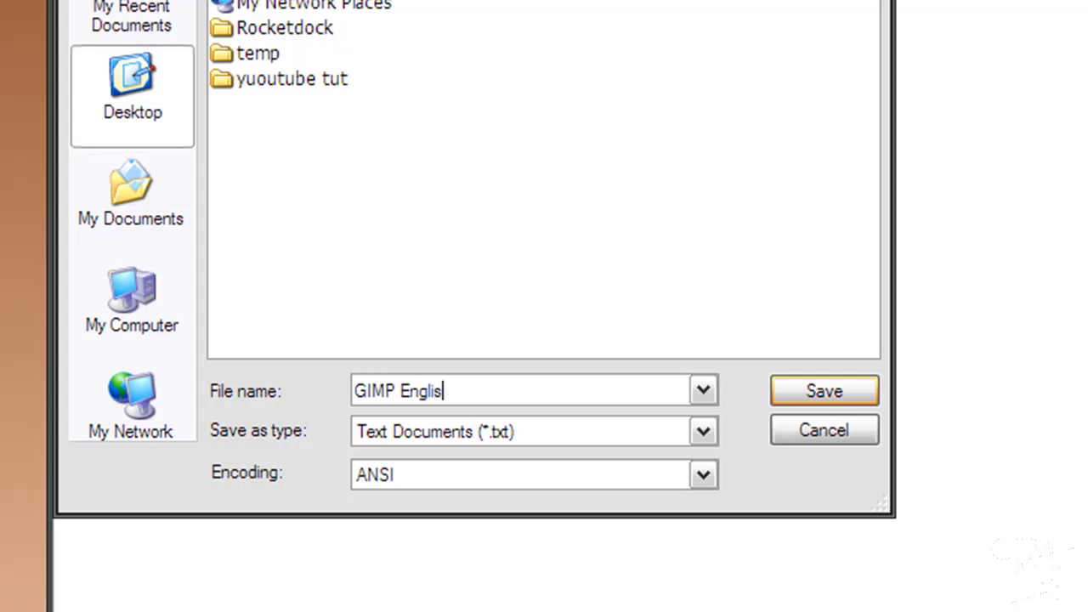
text(h.bat)
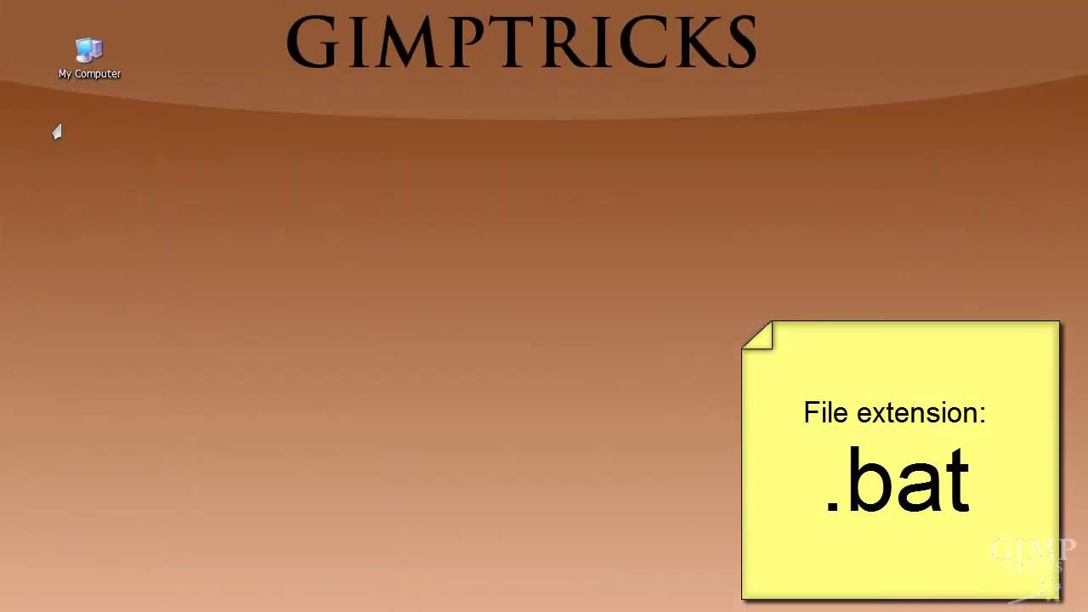
Run GIMP-Nederlands.bat from the GIMPPortable folder and move its command window aside.
click(200, 225)
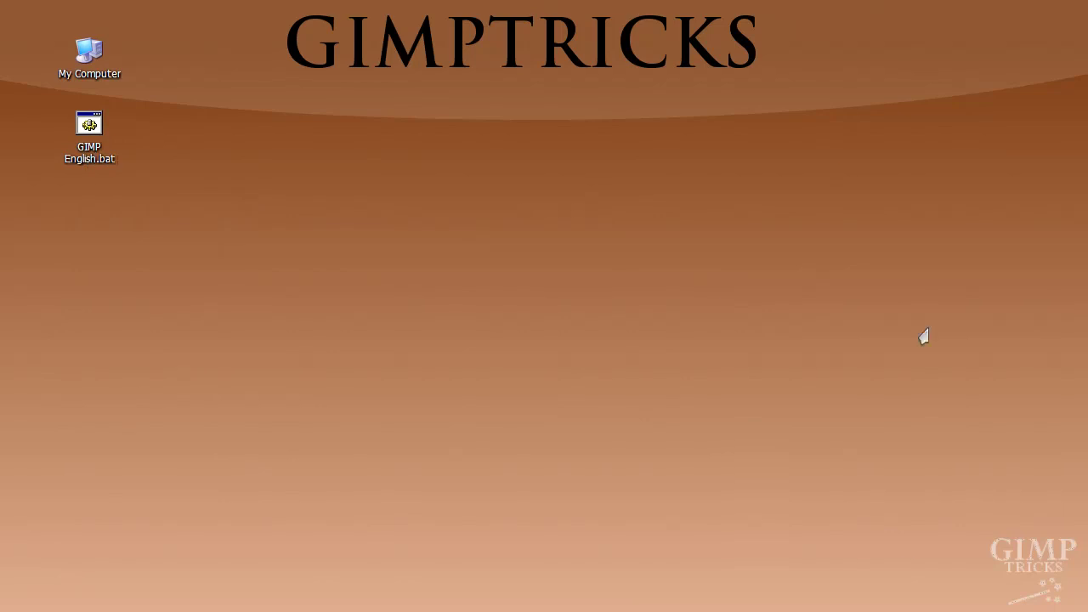
key(alt+Tab)
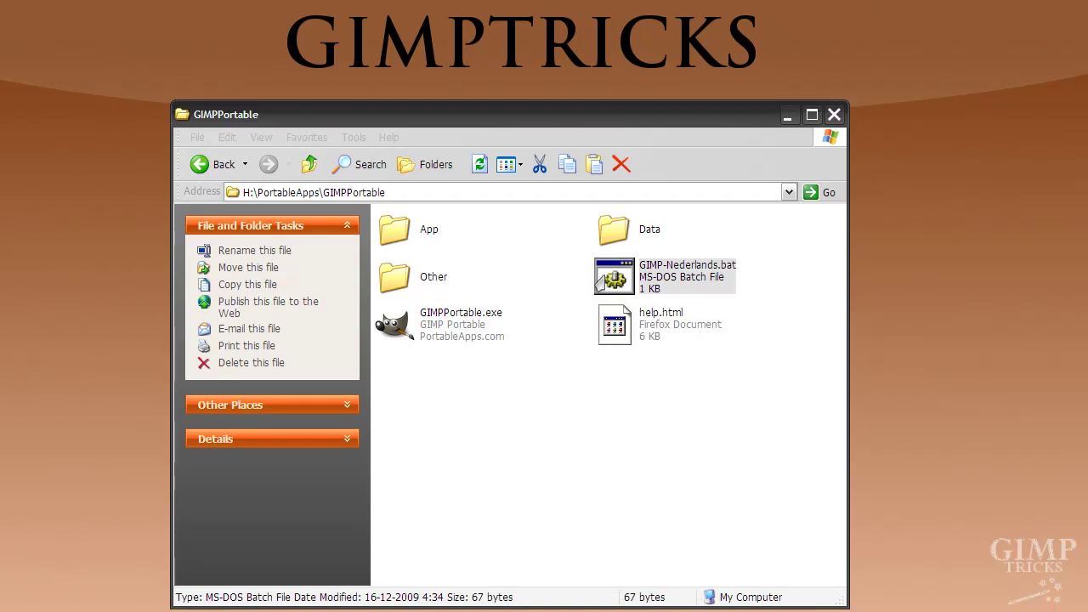
double_click(614, 276)
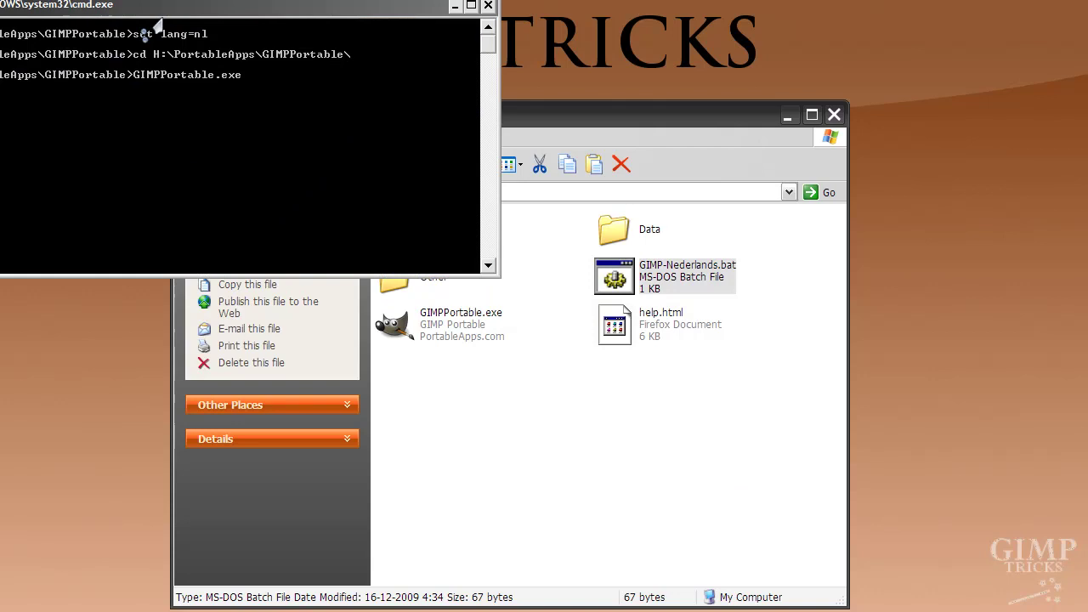
drag(160, 16, 183, 50)
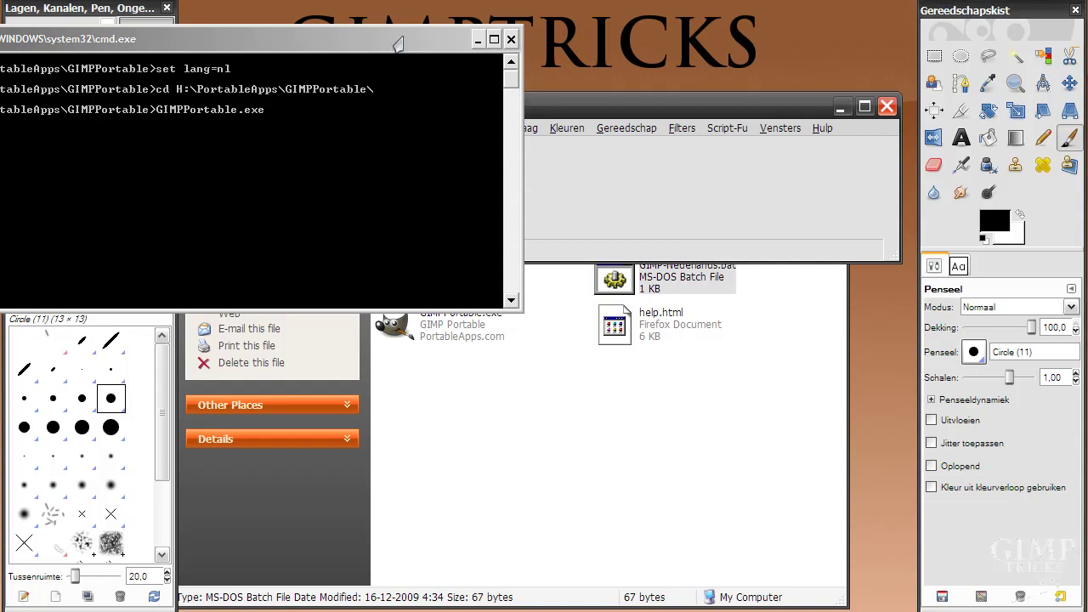
click(512, 40)
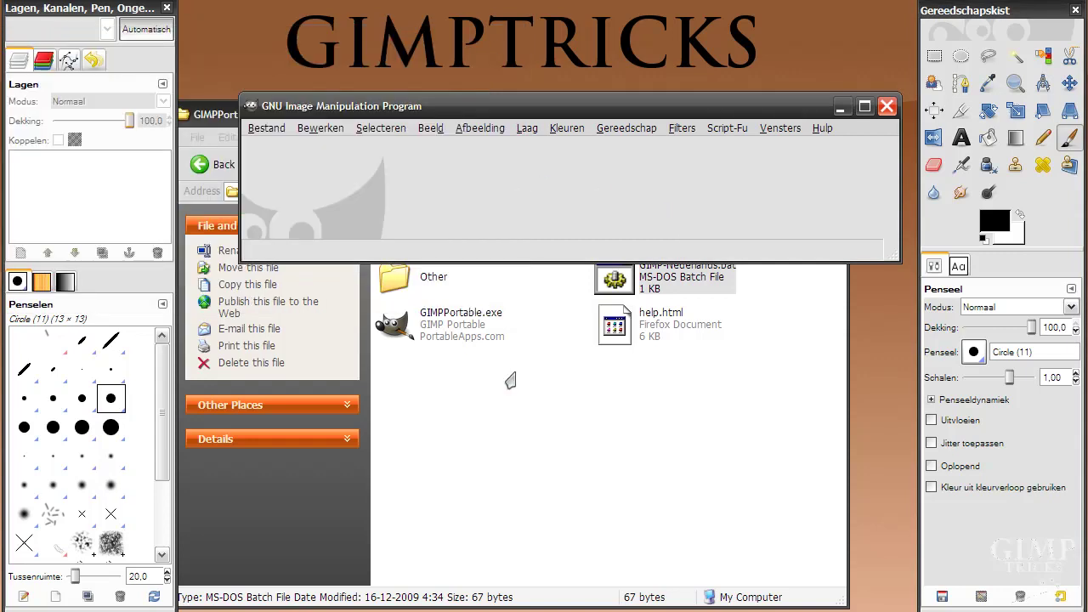